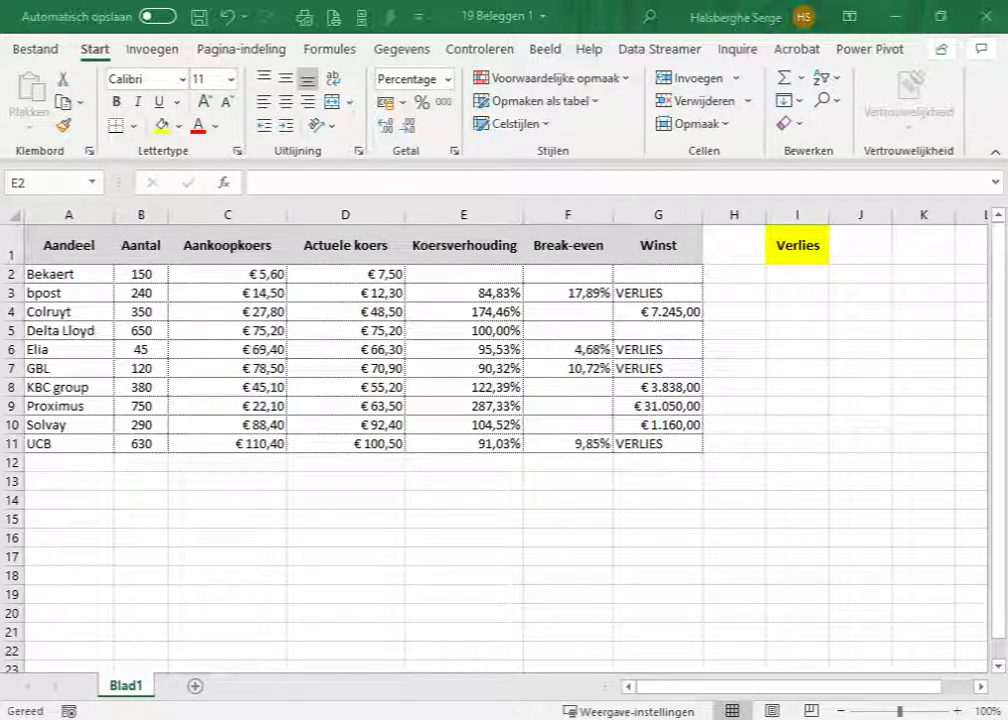
Enter =D2/C2 in E2 to get Bekaert's price ratio of 133,93%
click(472, 269)
text(=)
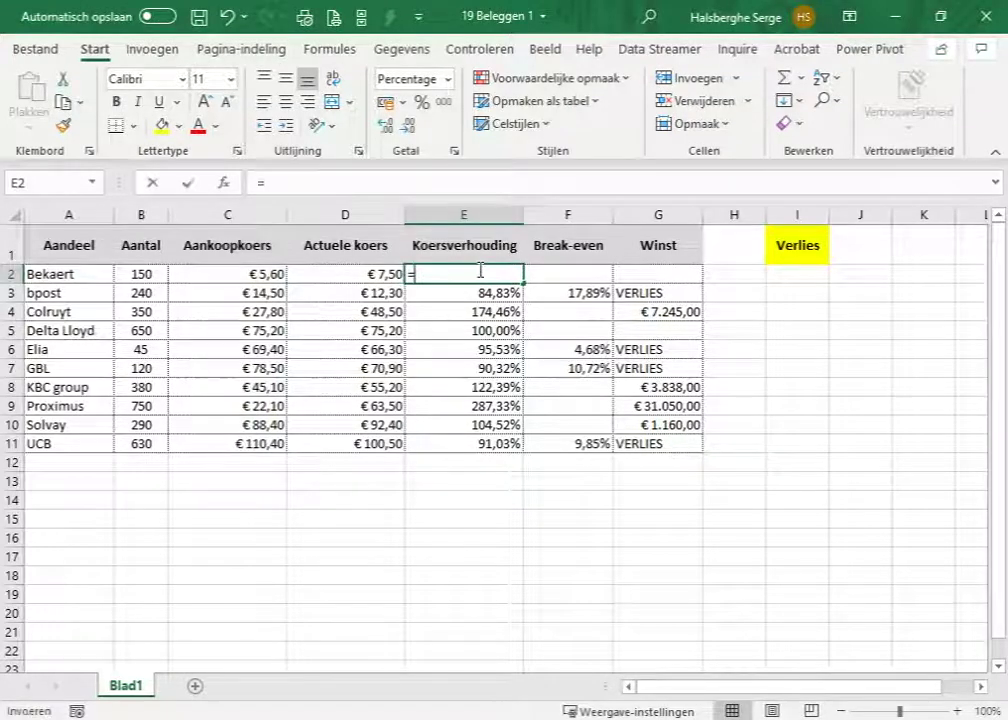
click(369, 270)
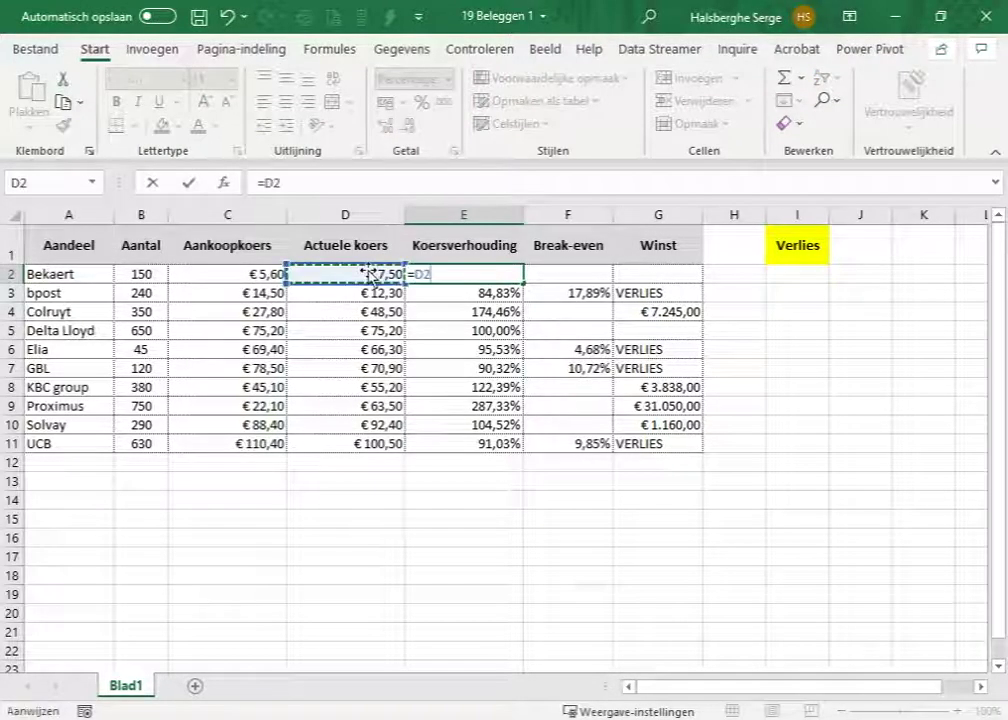
text(/)
click(274, 270)
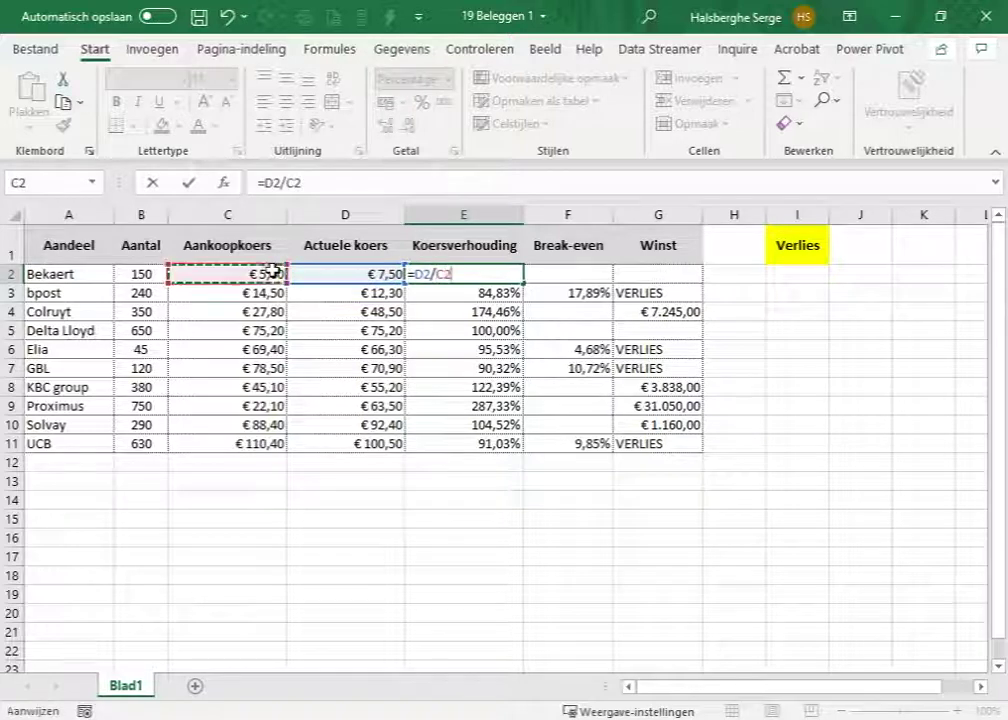
key(Return)
key(Up)
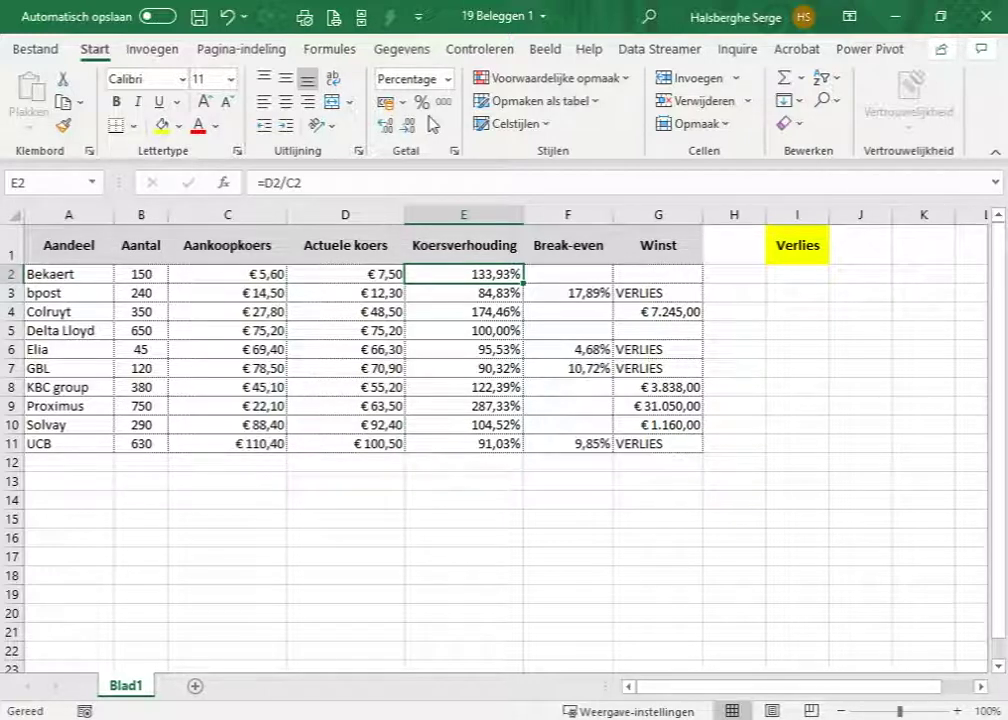
click(548, 270)
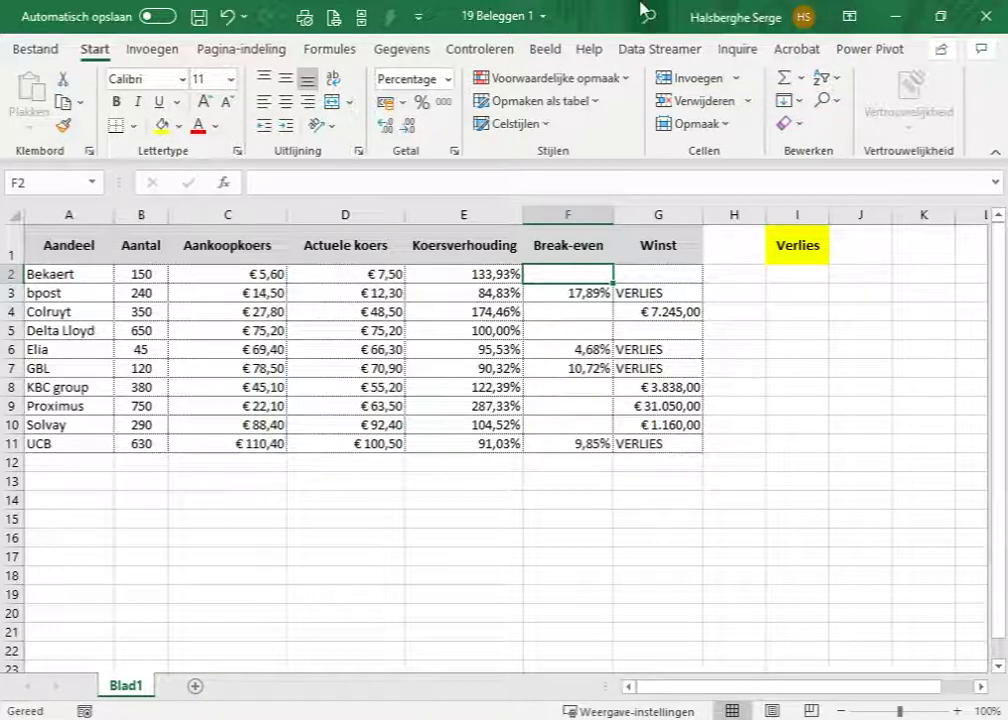
Insert an ALS function in F2 with the logical test E2<1
click(330, 52)
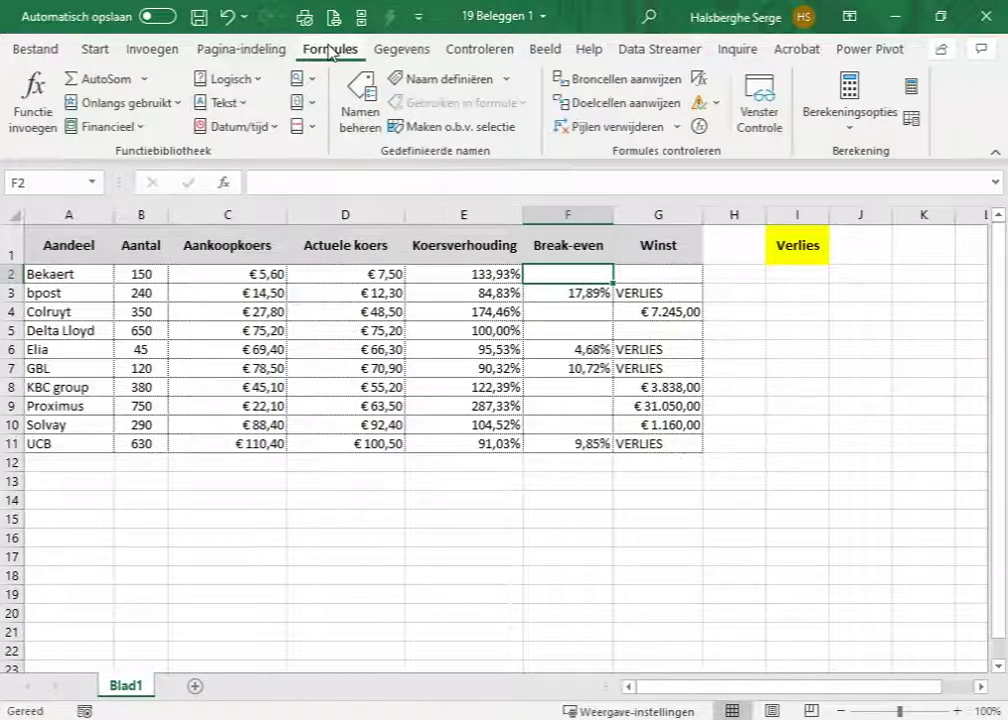
click(230, 78)
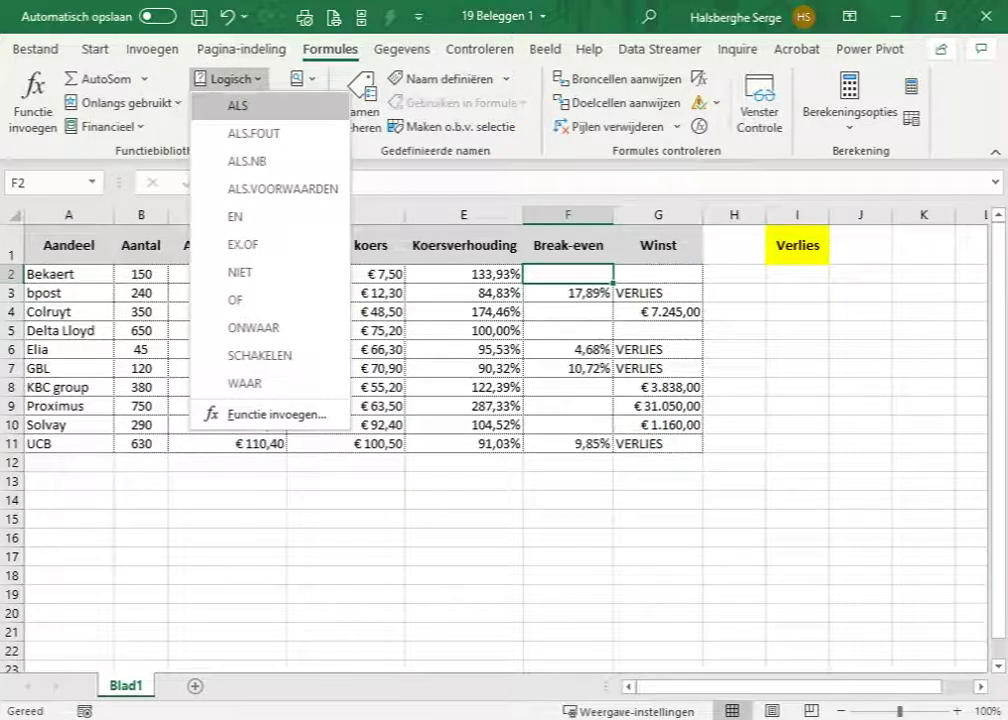
click(238, 105)
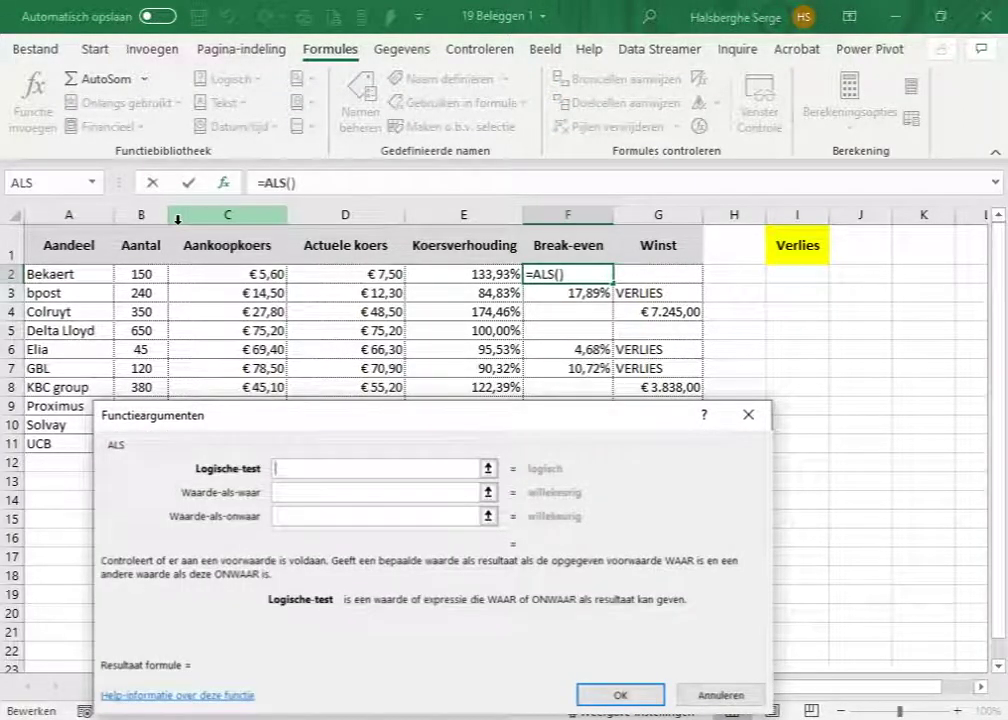
click(430, 271)
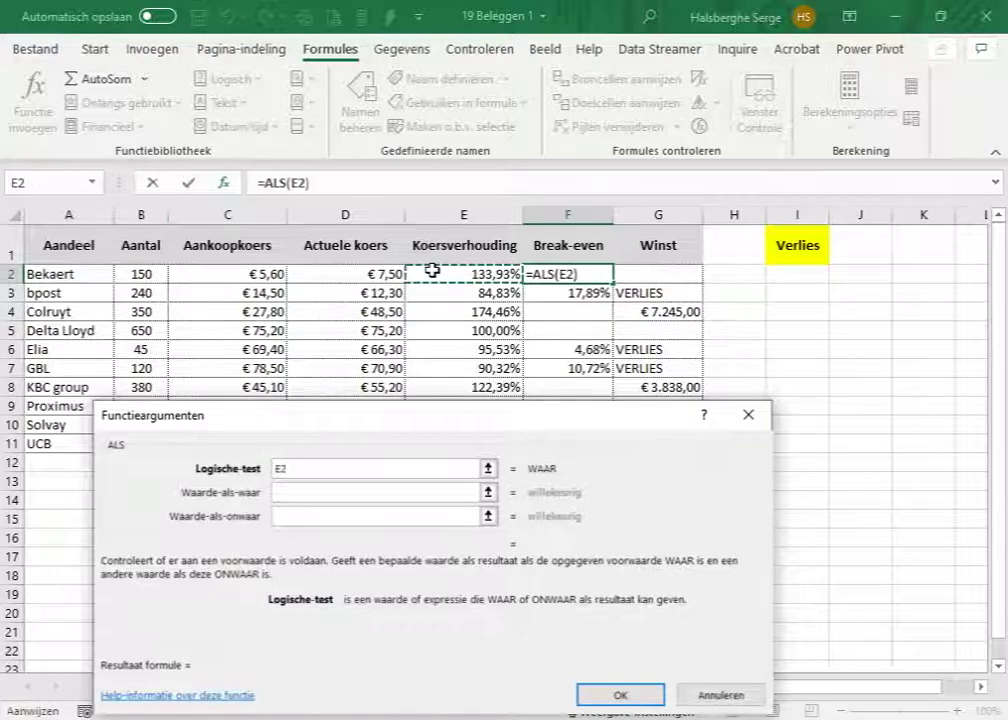
text(<1)
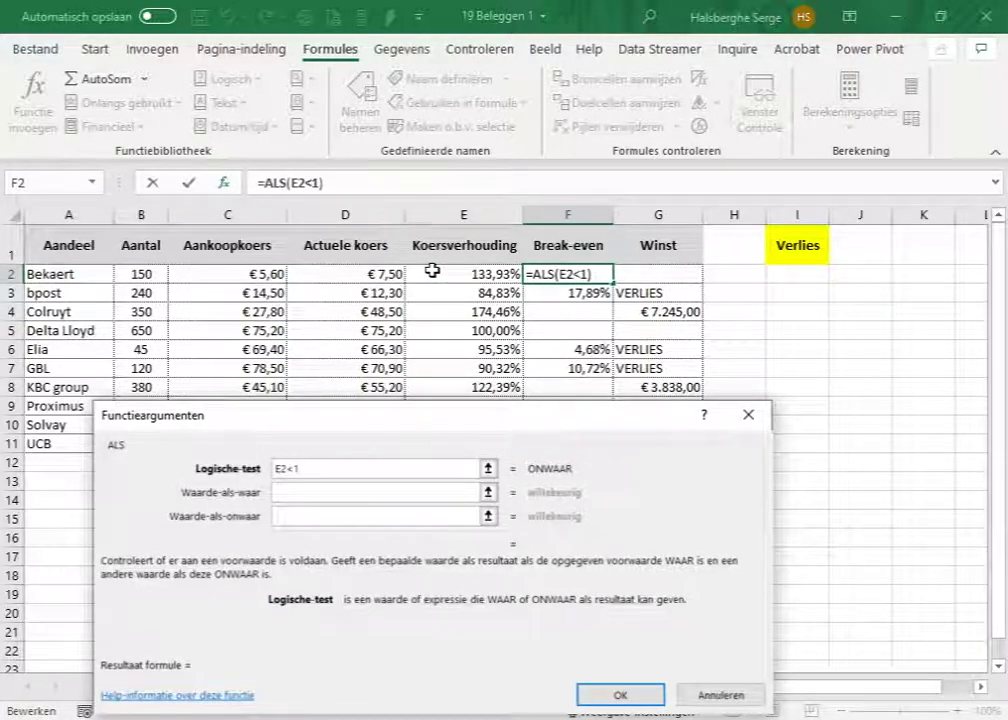
key(Tab)
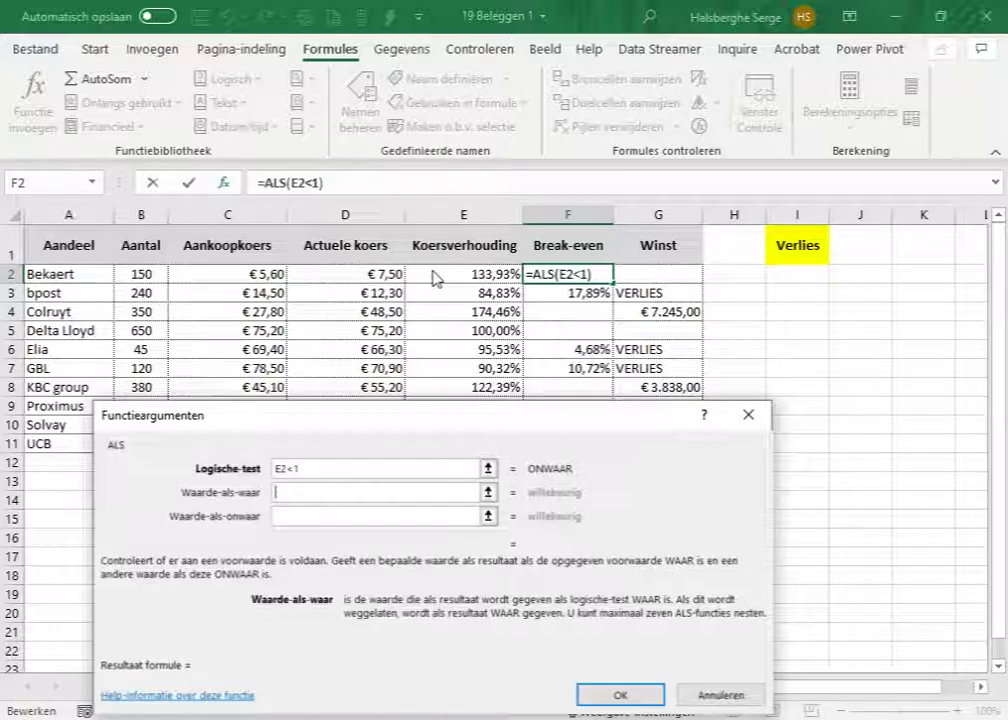
Set the true value to (C2-D2)/D2 and the false value to "", then confirm
text(()
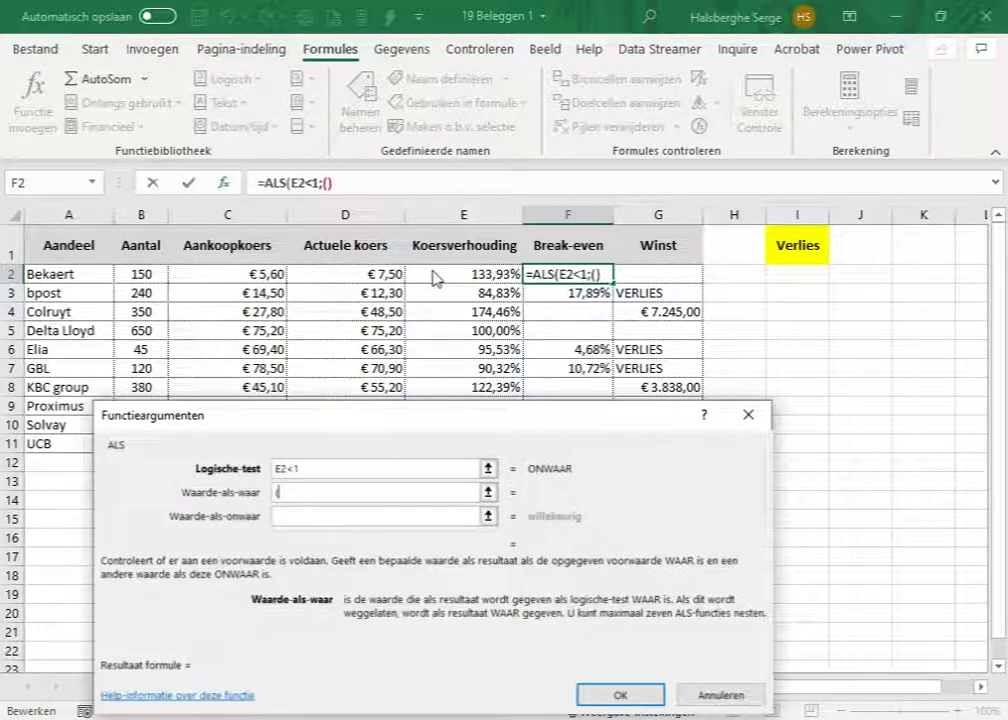
click(243, 275)
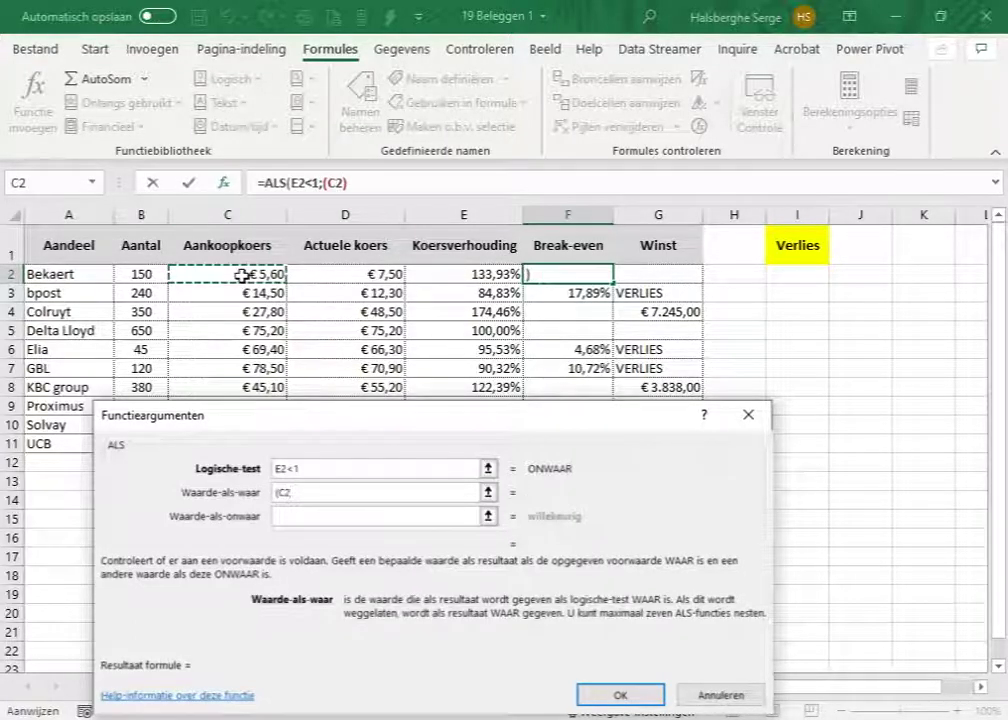
text(-)
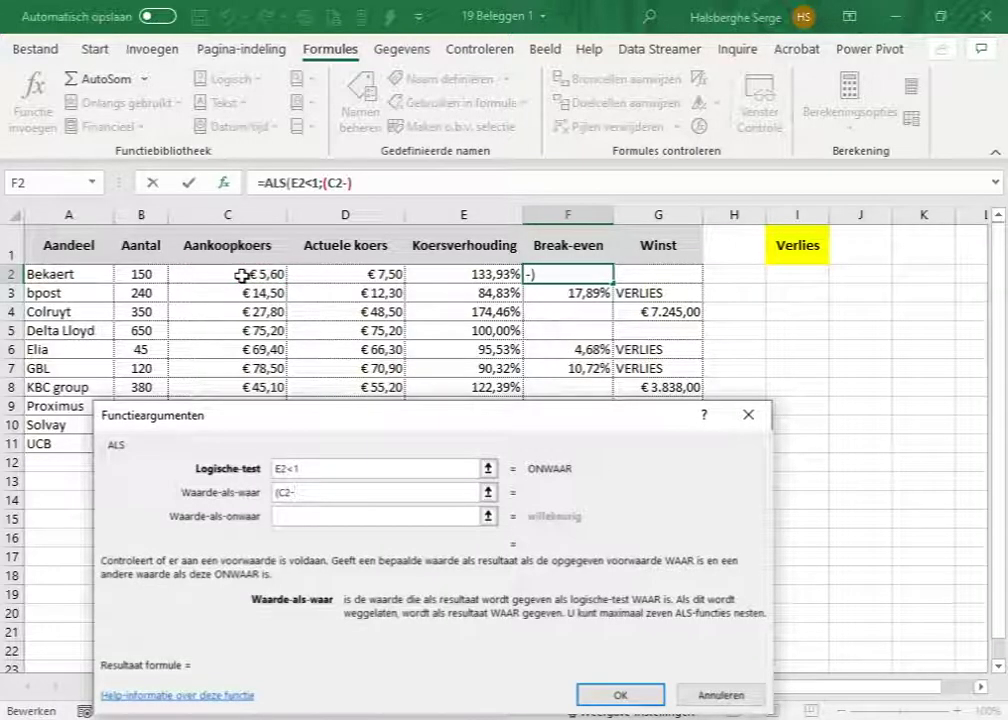
click(316, 273)
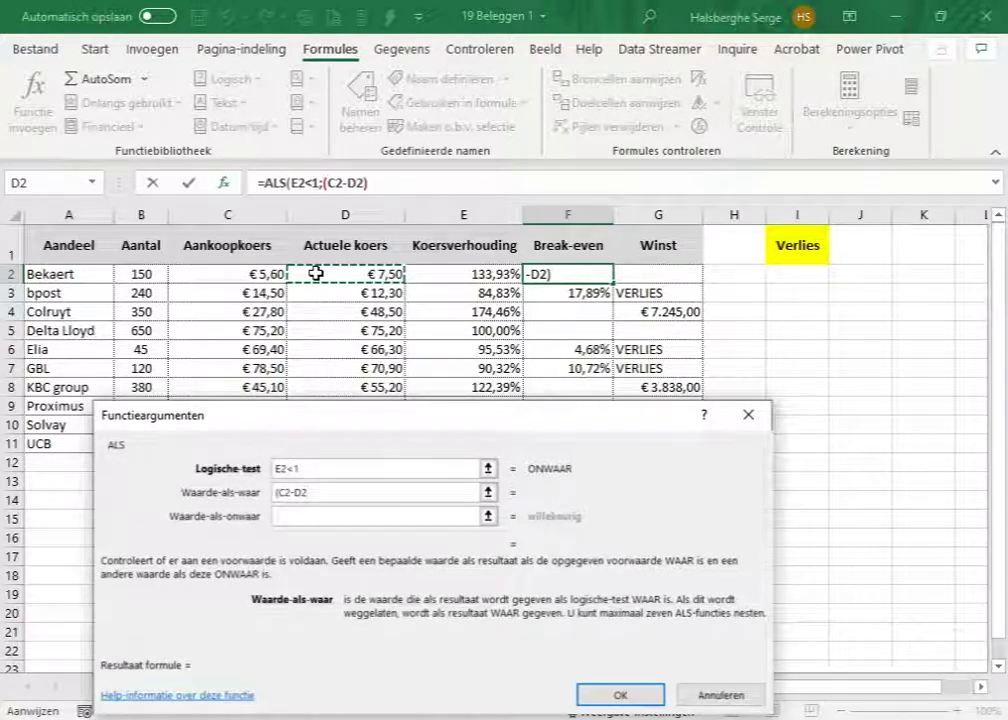
text()/)
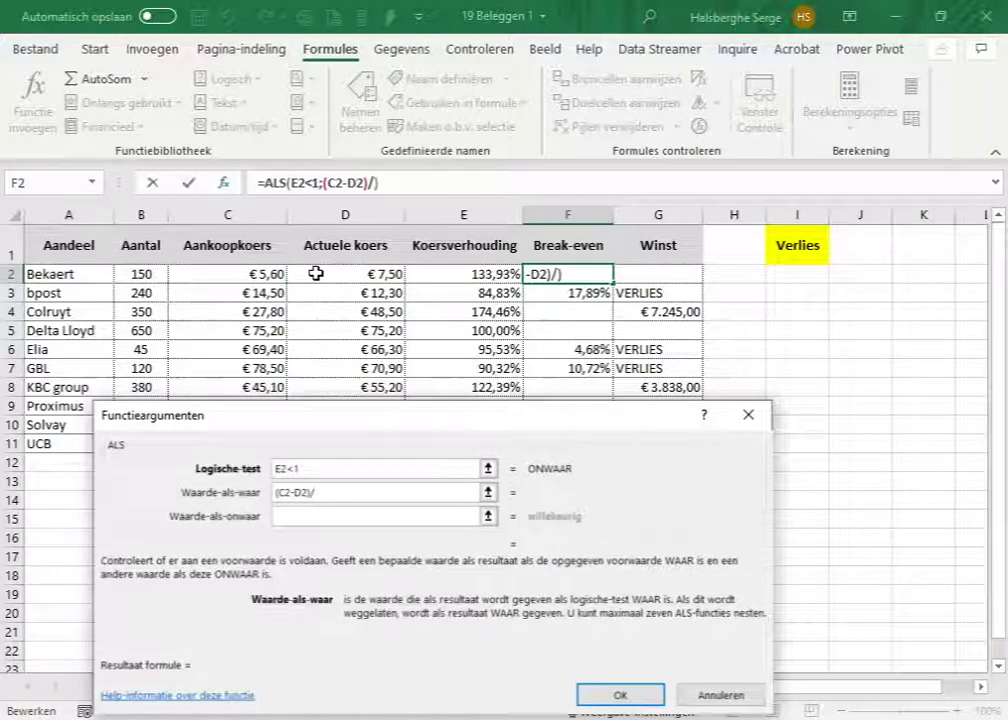
click(316, 273)
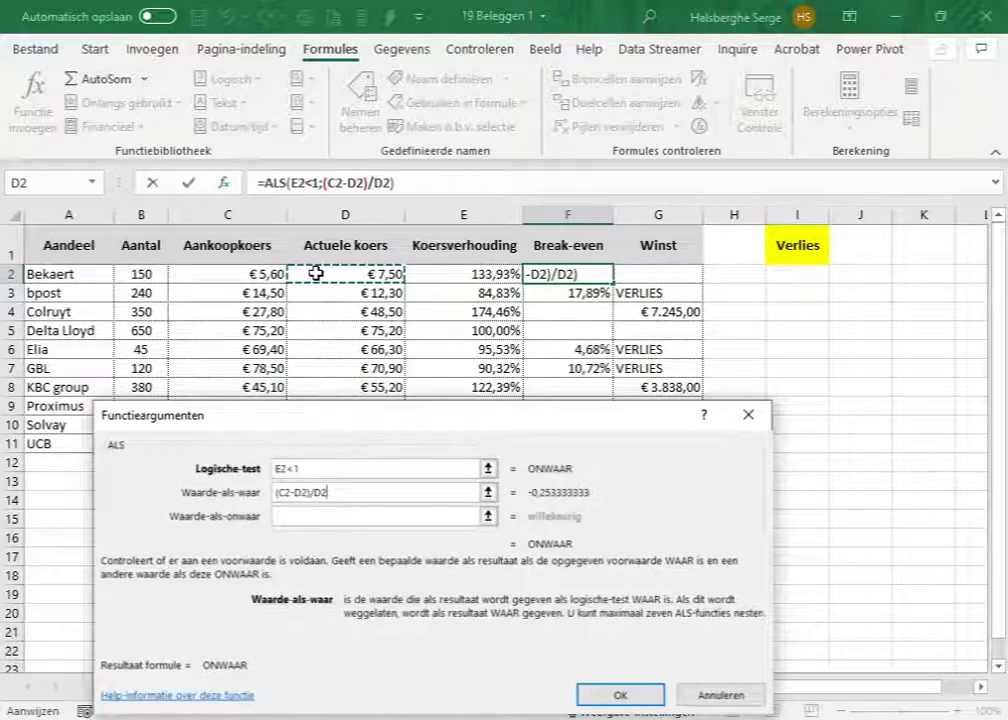
key(Tab)
text("")
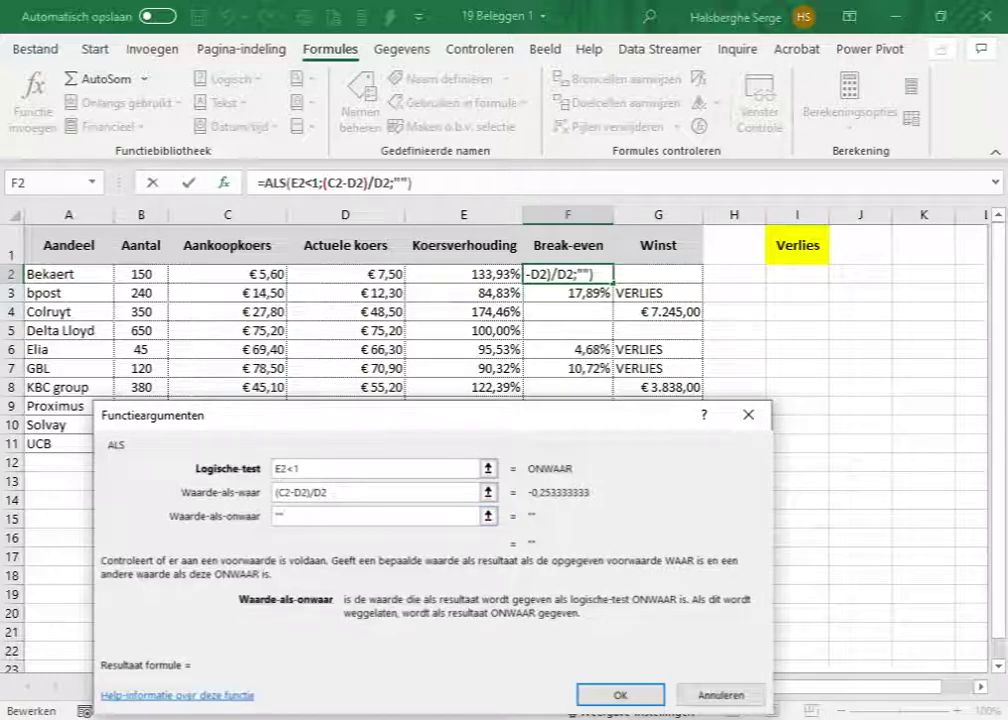
click(618, 694)
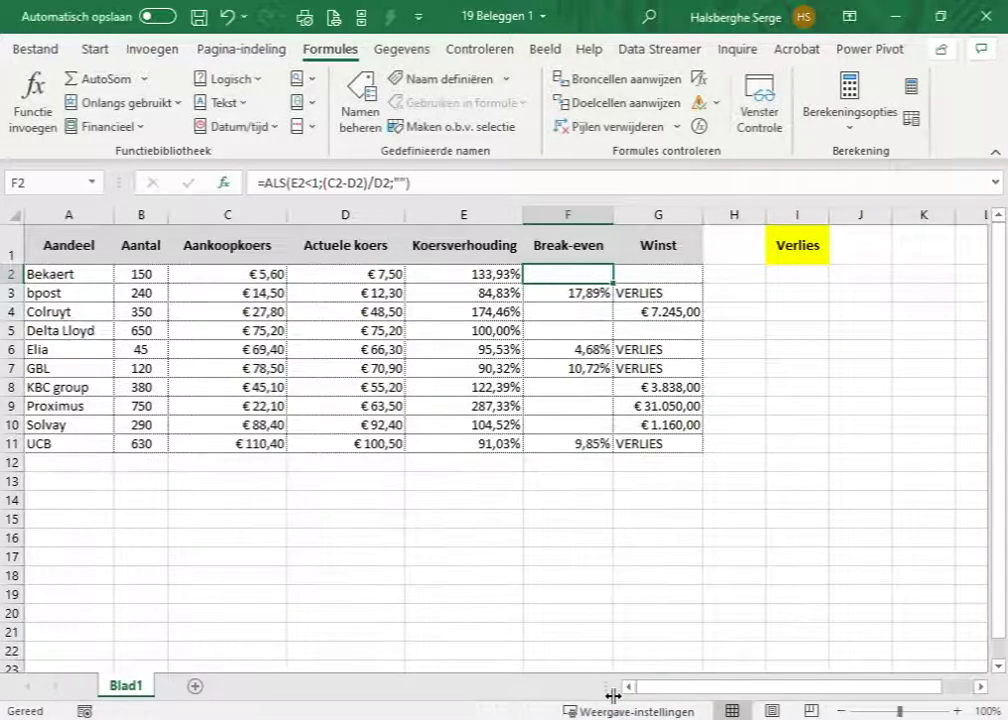
Insert an ALS function in G2 with the logical test E2>1
click(663, 268)
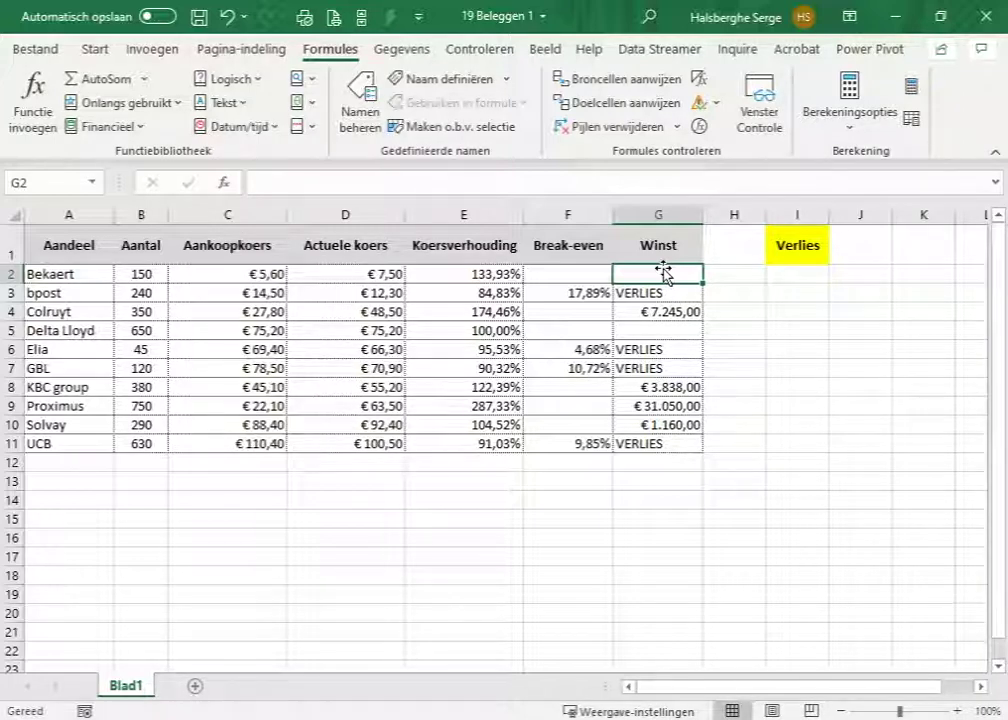
click(262, 84)
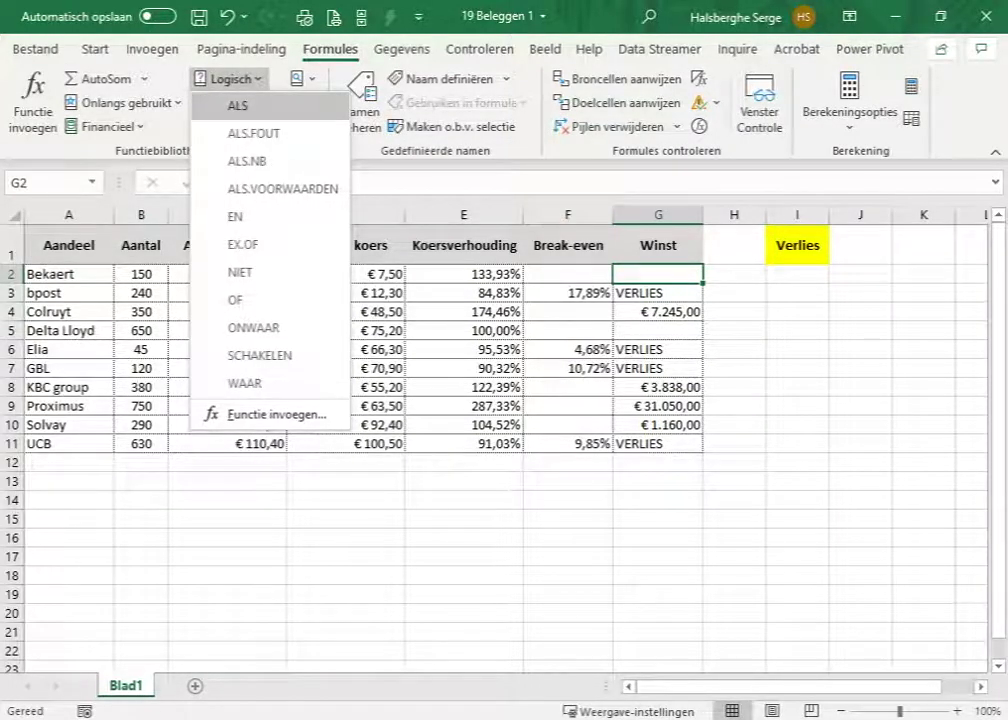
click(256, 106)
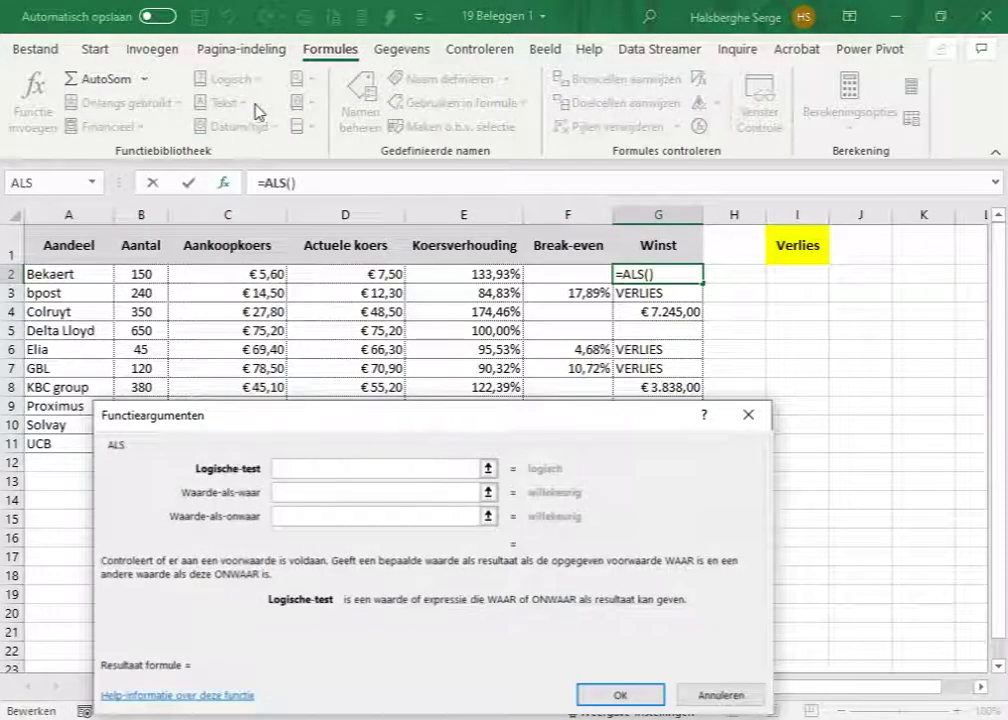
click(432, 271)
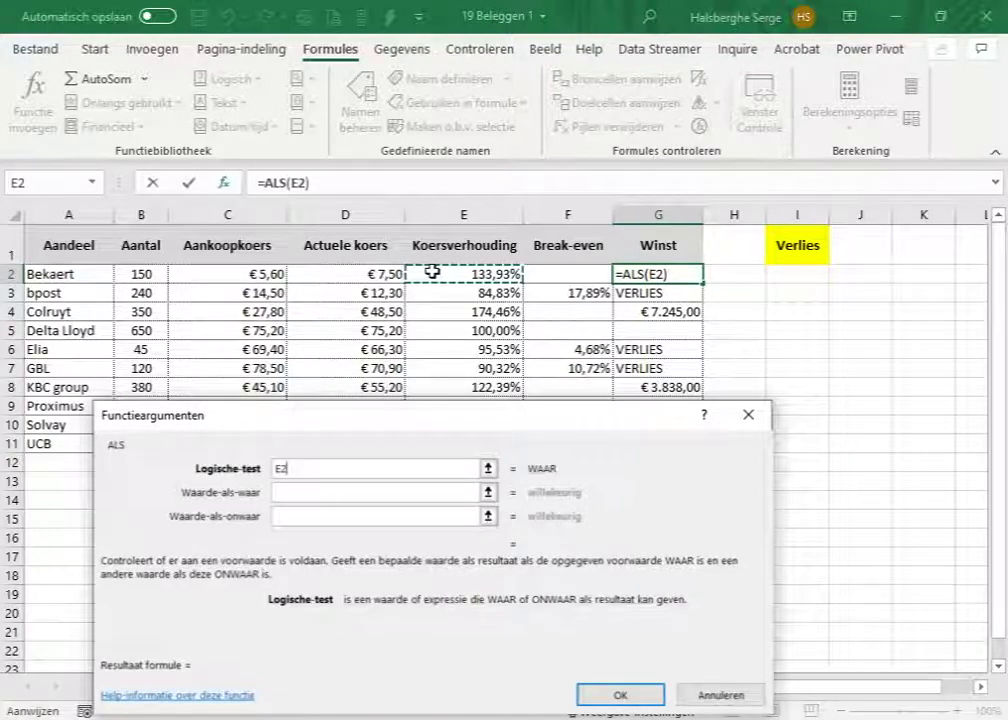
text(>1)
key(Tab)
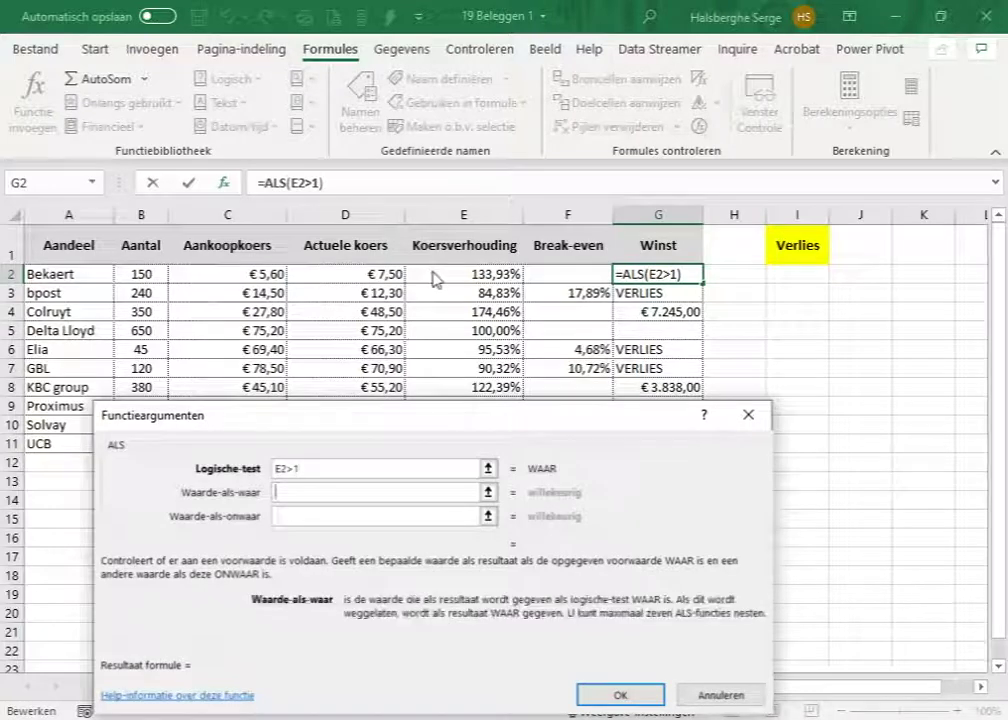
Set the true value to B2*D2-B2*C2, previewing € 285,00
click(154, 270)
text(*)
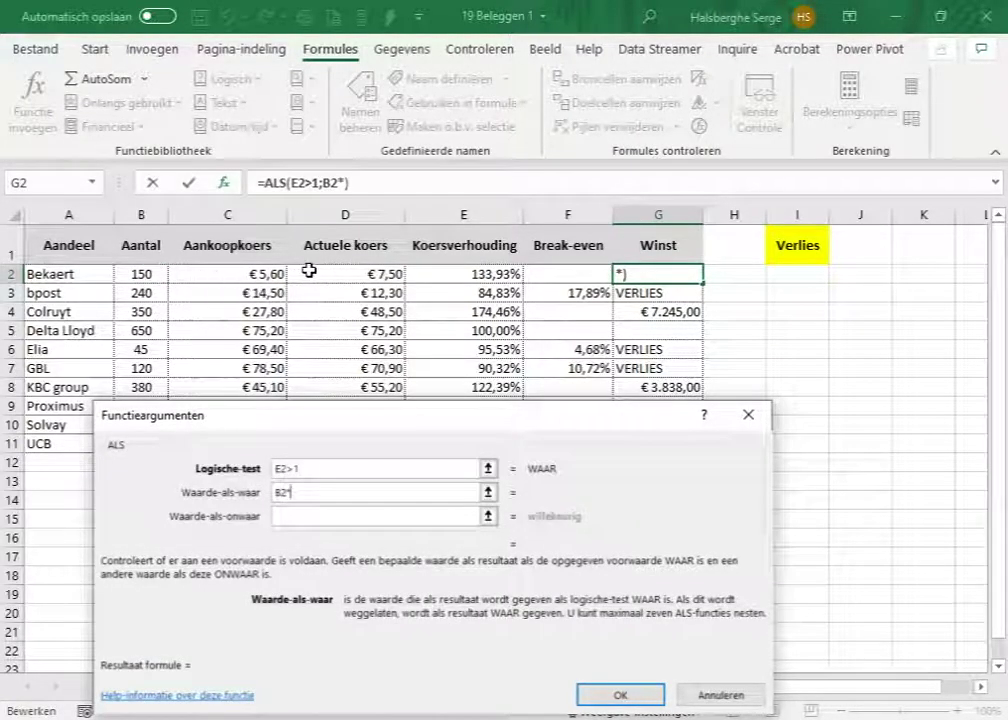
click(310, 270)
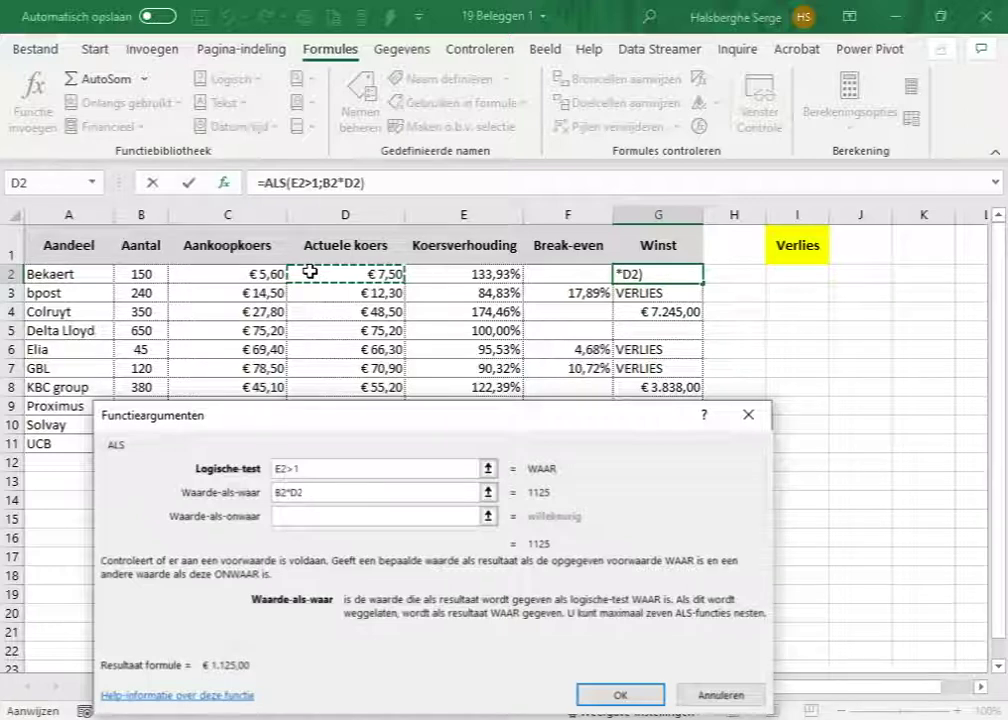
text(-)
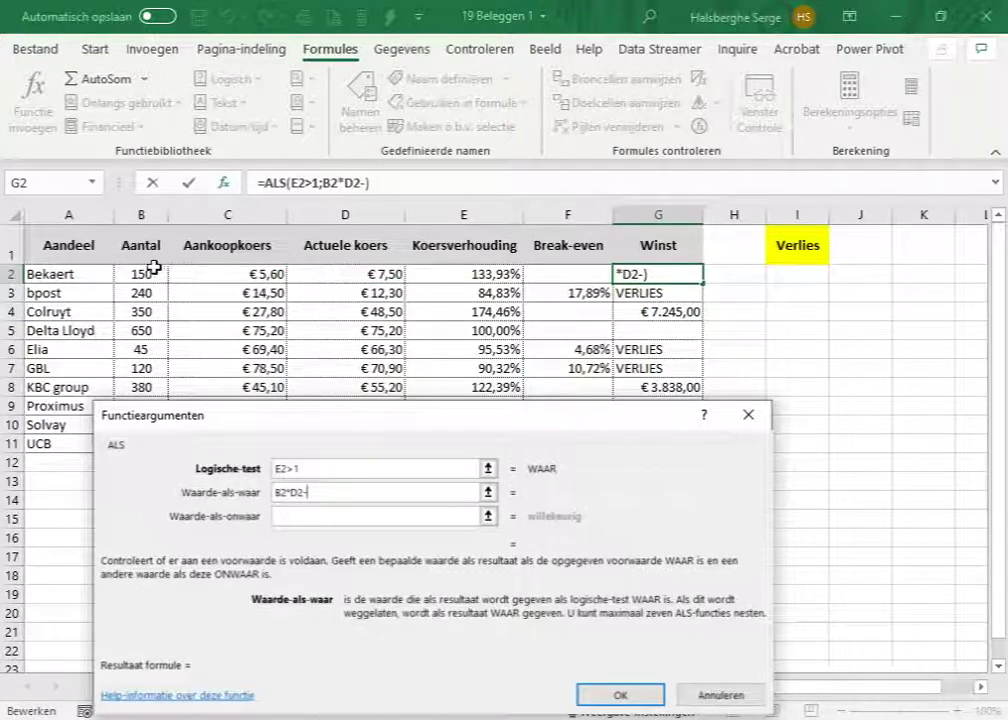
click(150, 268)
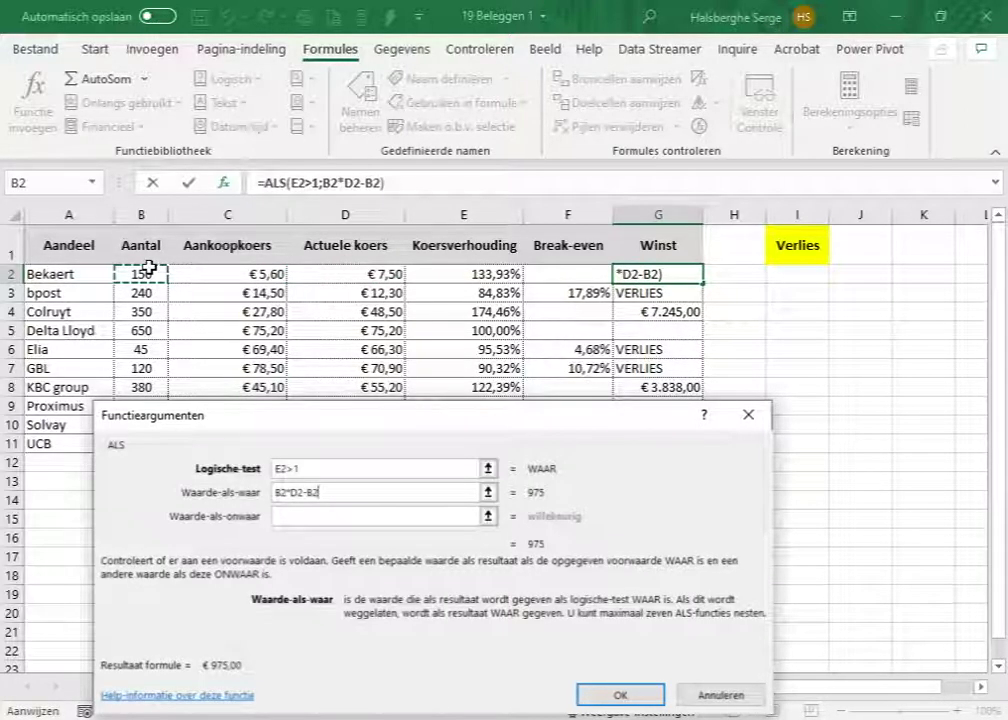
text(*)
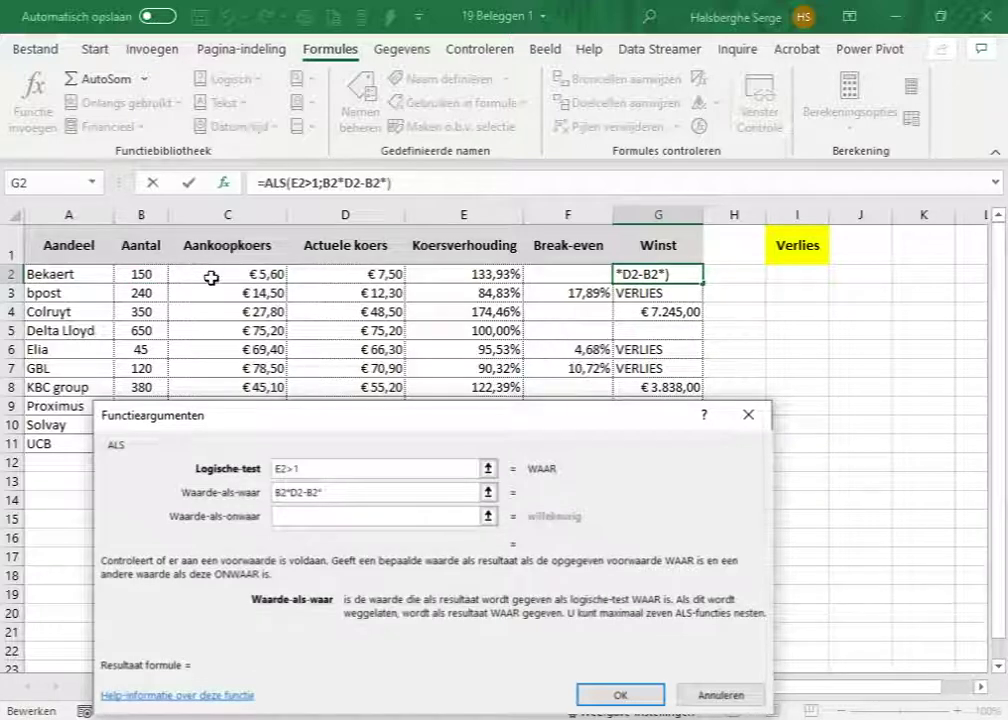
click(211, 278)
key(Tab)
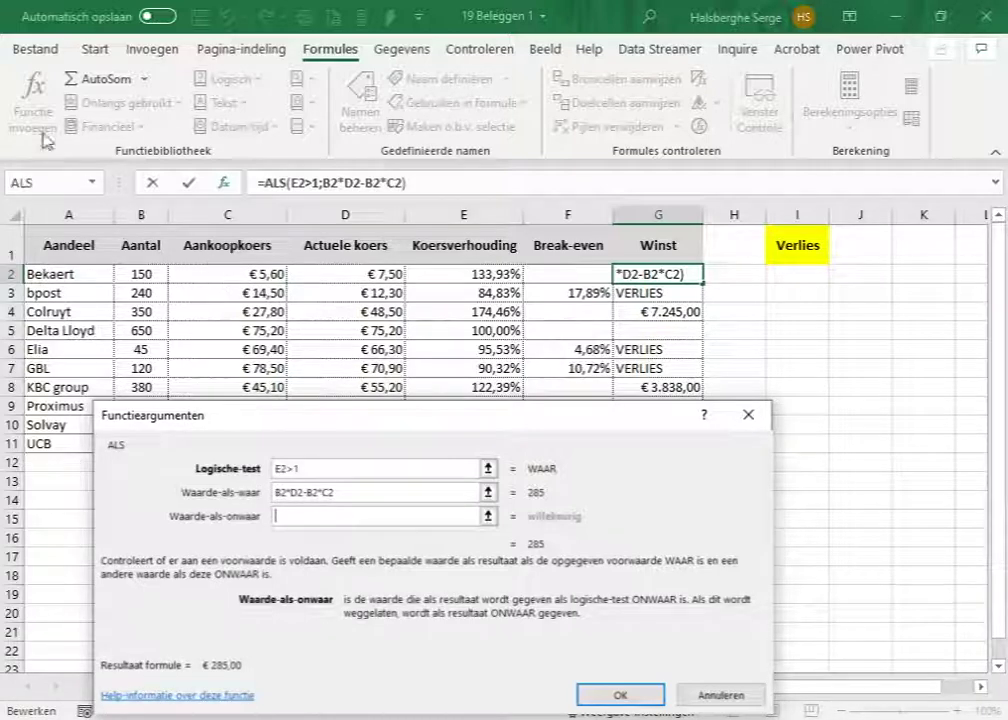
Nest ALS(E2=1;"";I$1) as G2's false value and commit the formula
click(92, 183)
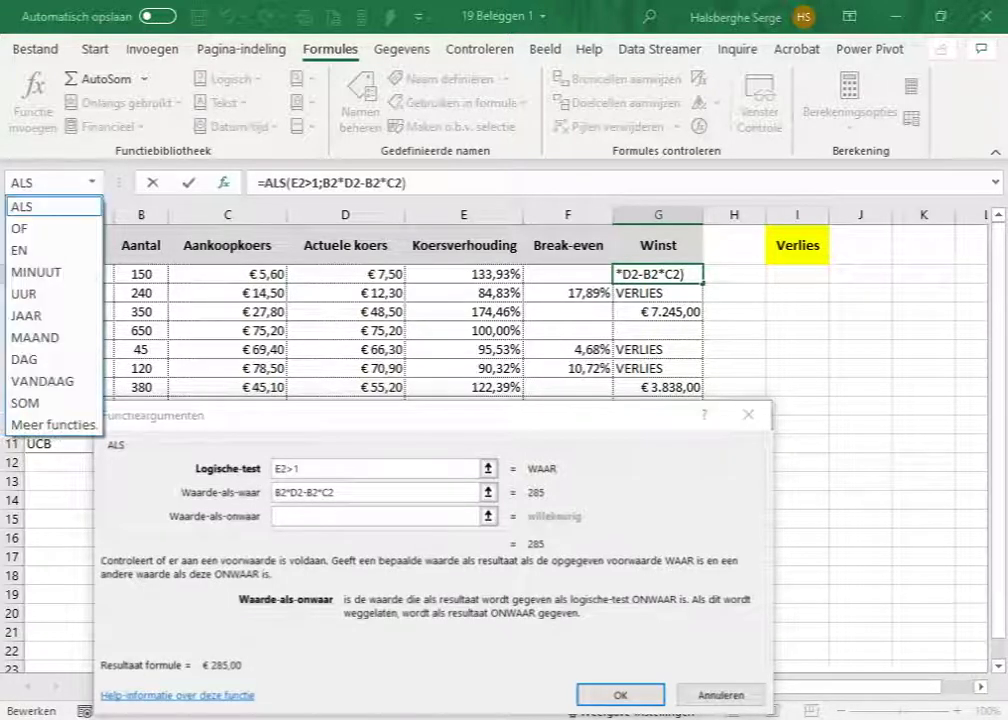
click(33, 207)
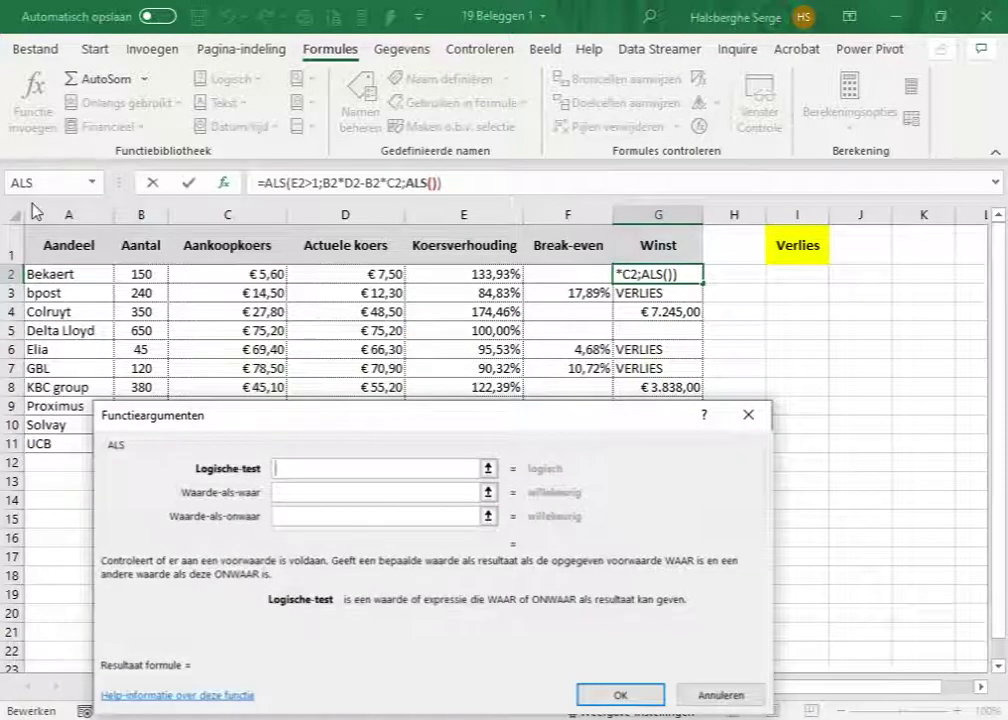
click(442, 271)
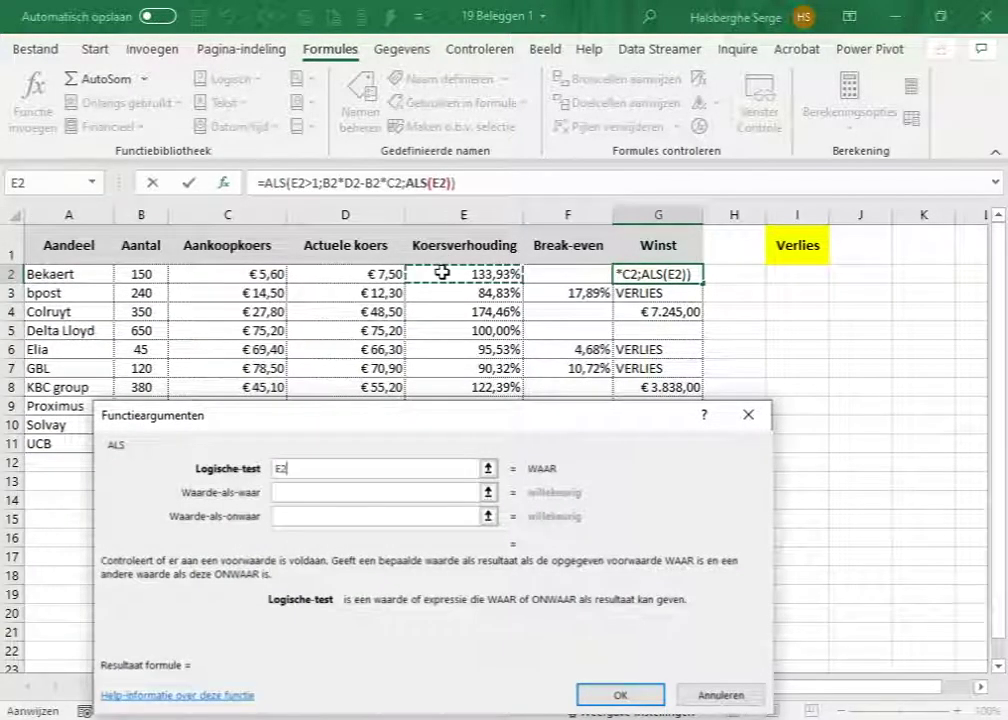
text(=1)
key(Tab)
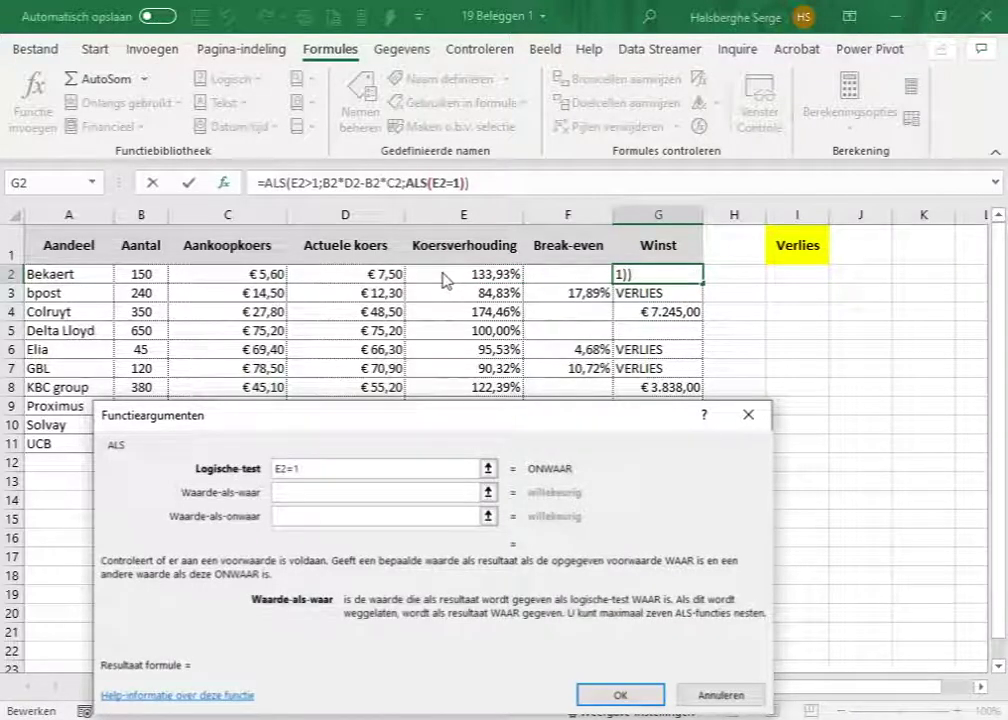
text("")
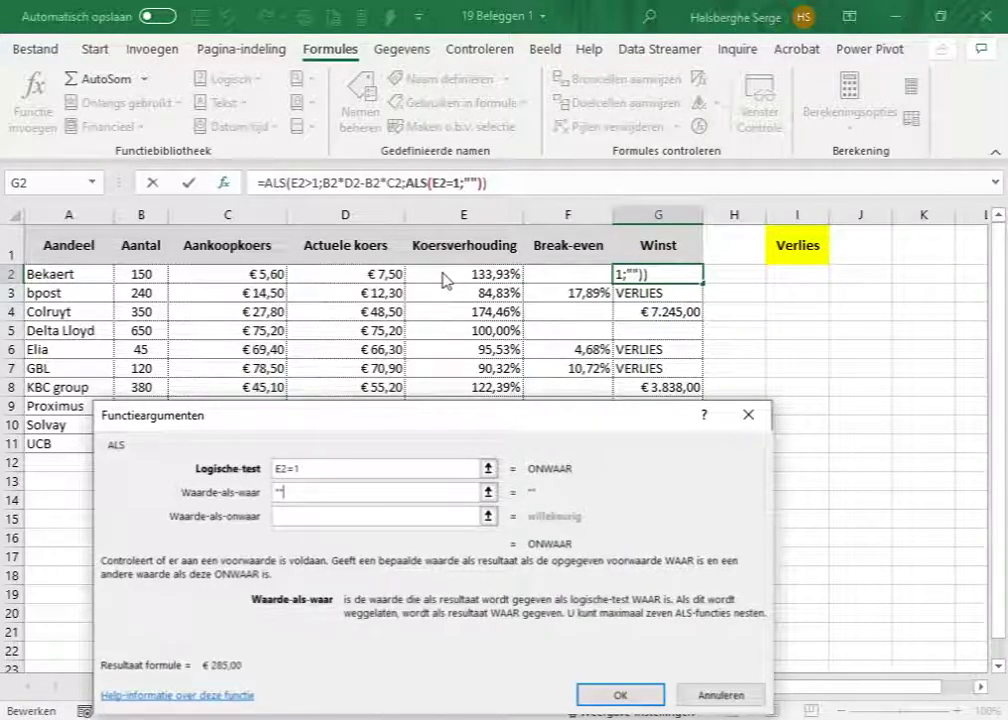
key(Tab)
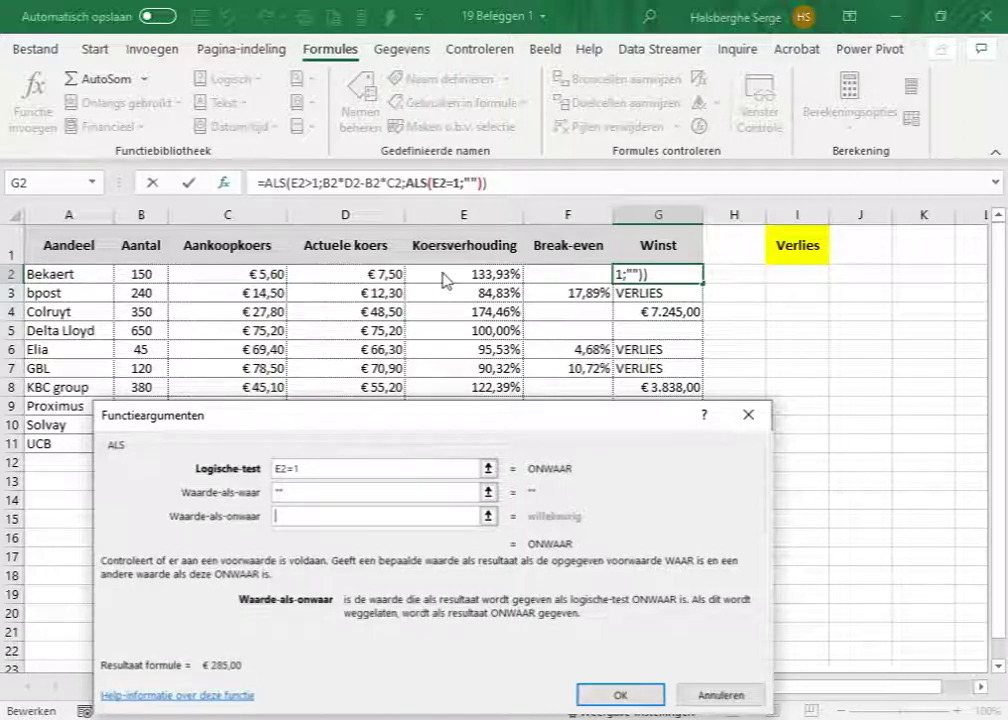
click(799, 238)
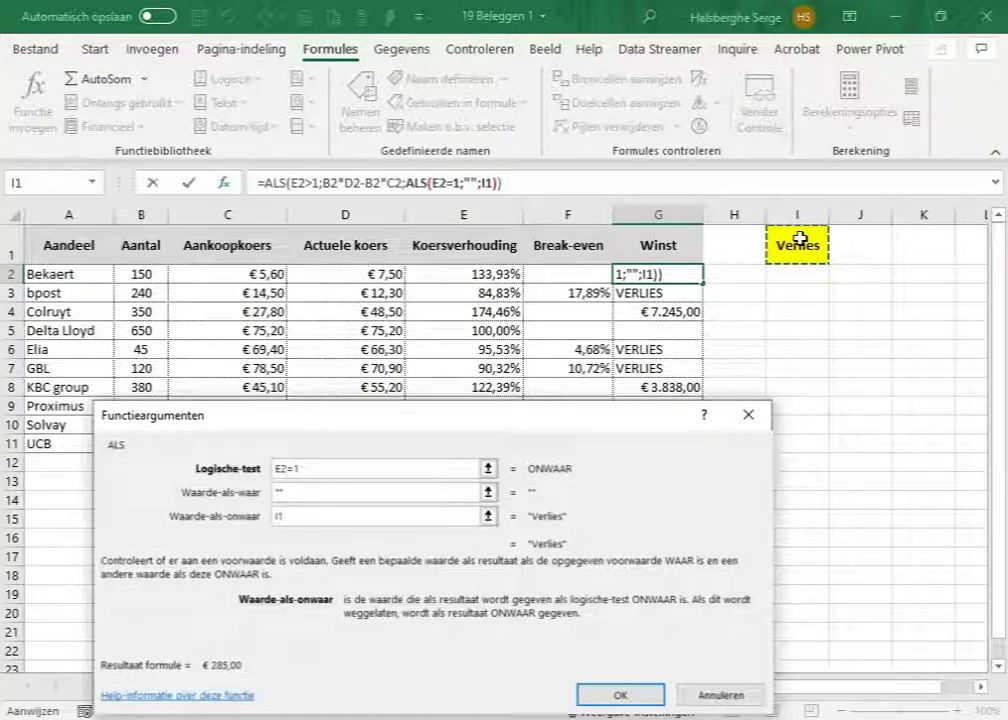
key(F4)
key(F4)
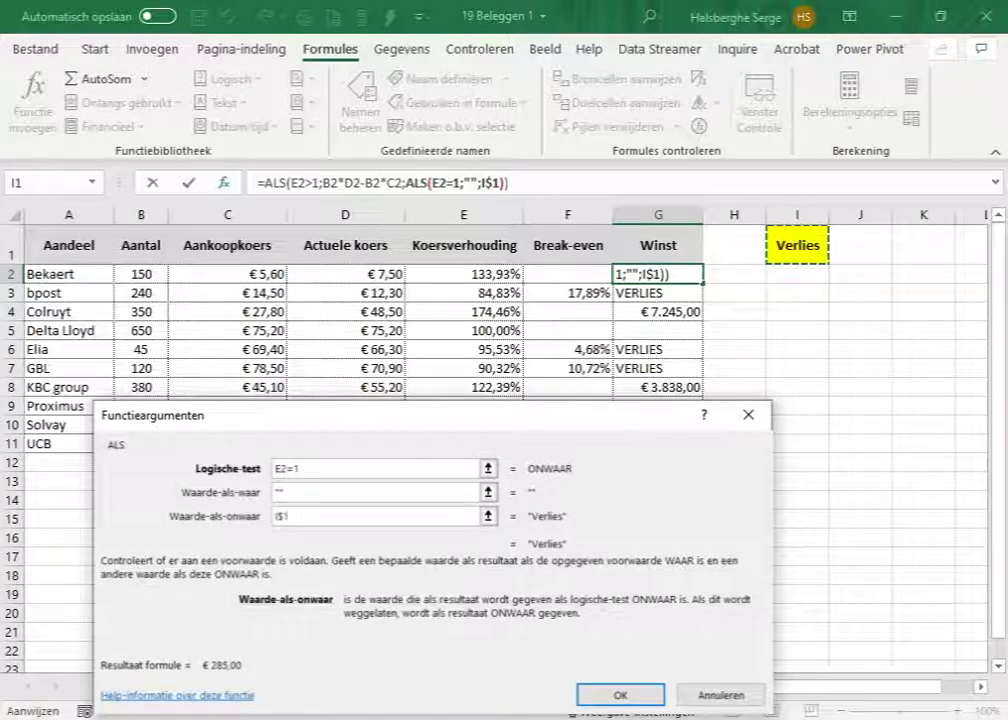
key(Return)
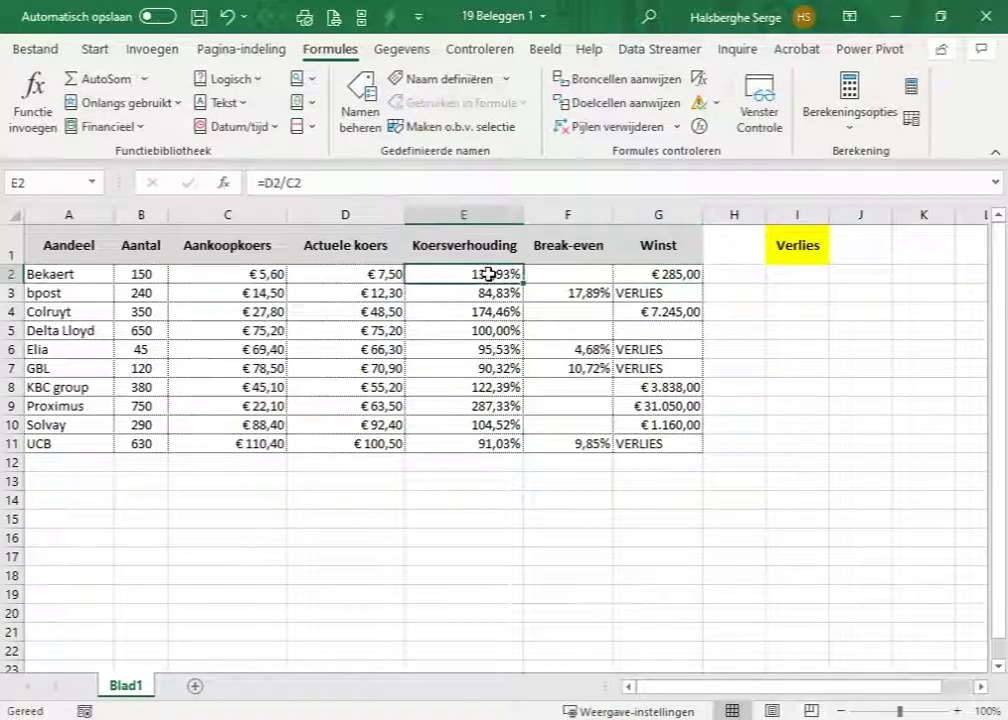
Autofill the E2:G2 formulas down through row 11
mouse_move(490, 276)
mouse_down()
mouse_move(582, 288)
mouse_move(640, 276)
mouse_up()
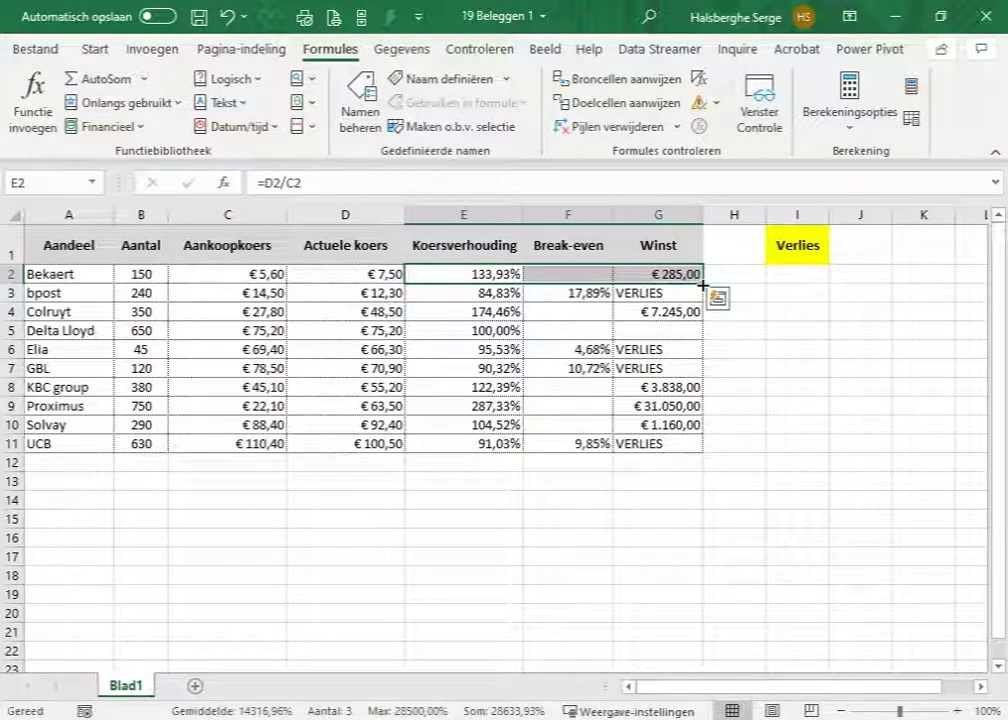
double_click(698, 284)
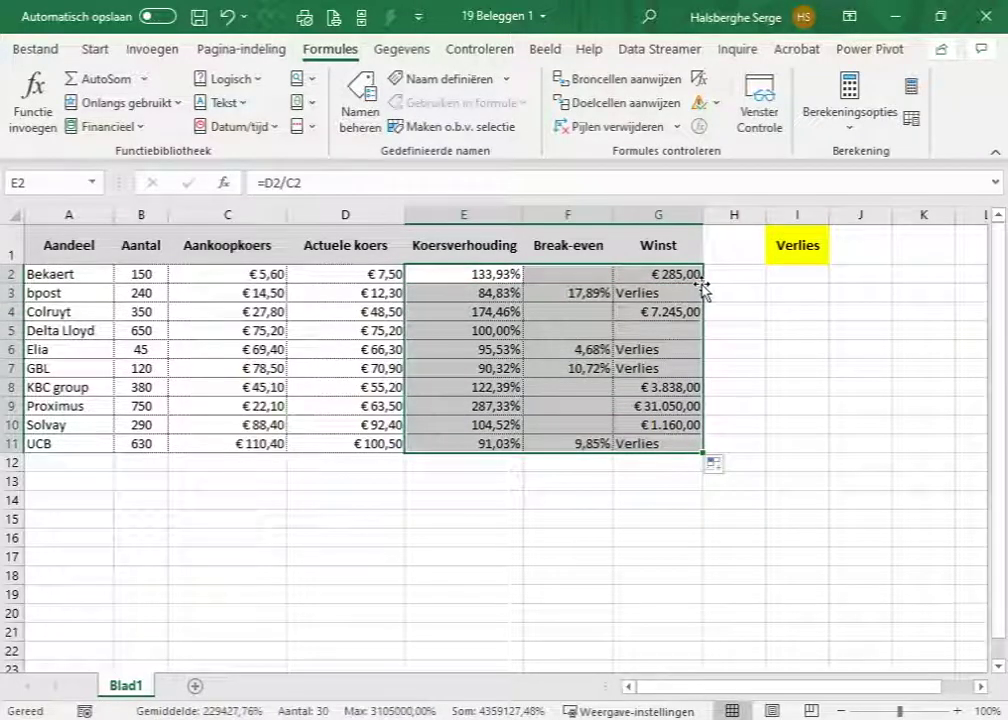